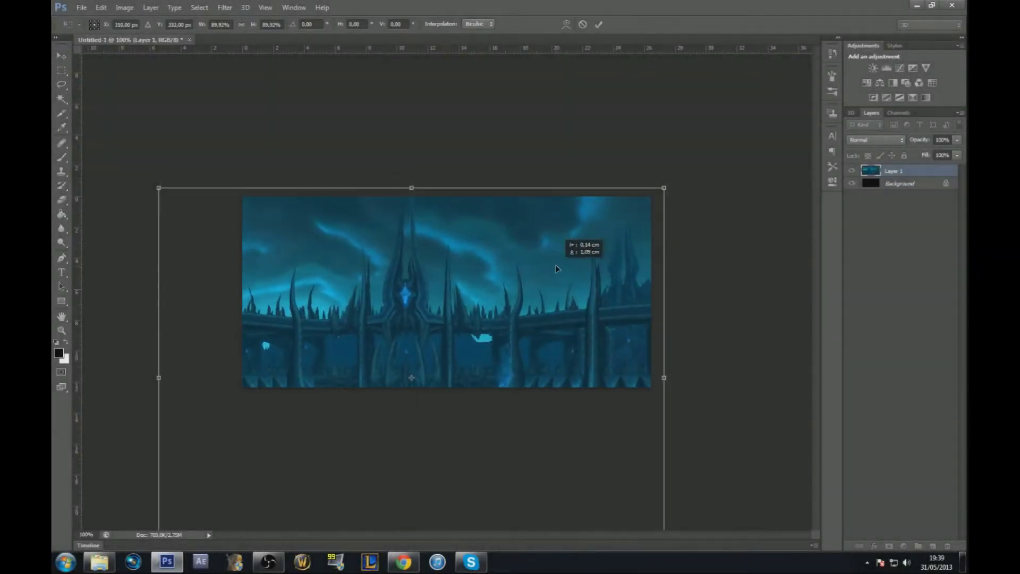
- Gaussian-blur the scaled citadel background and darken it with a Curves adjustment
{"action": "key", "text": "Return"}
{"action": "left_click", "coordinate": [224, 8]}
{"action": "left_click", "coordinate": [250, 145]}
{"action": "left_click", "coordinate": [455, 193]}
{"action": "left_click", "coordinate": [877, 162]}
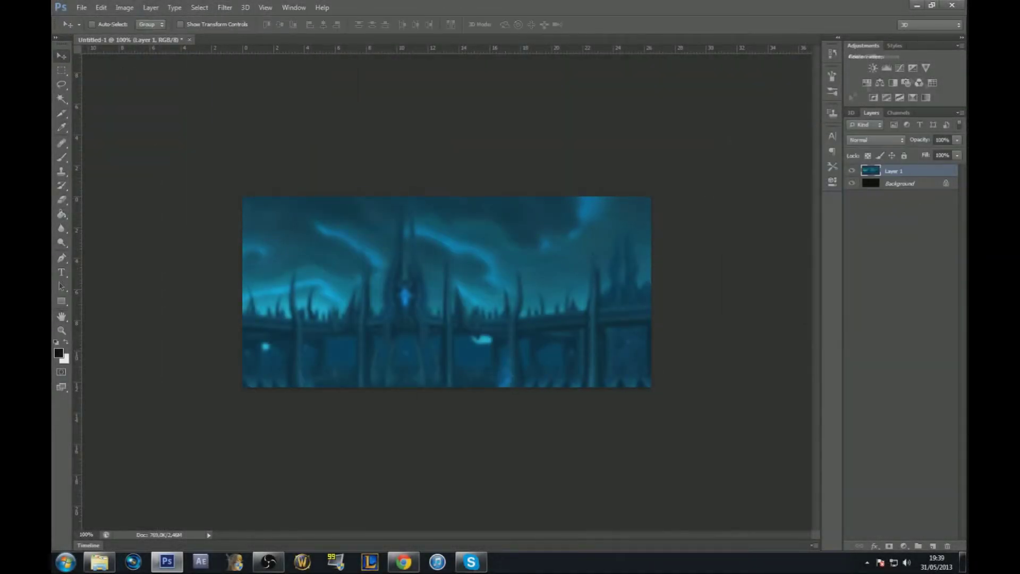
{"action": "left_click", "coordinate": [899, 68]}
- Draw a black rectangle over the image and hollow it out into a frame
{"action": "left_click_drag", "start_coordinate": [233, 181], "coordinate": [664, 403]}
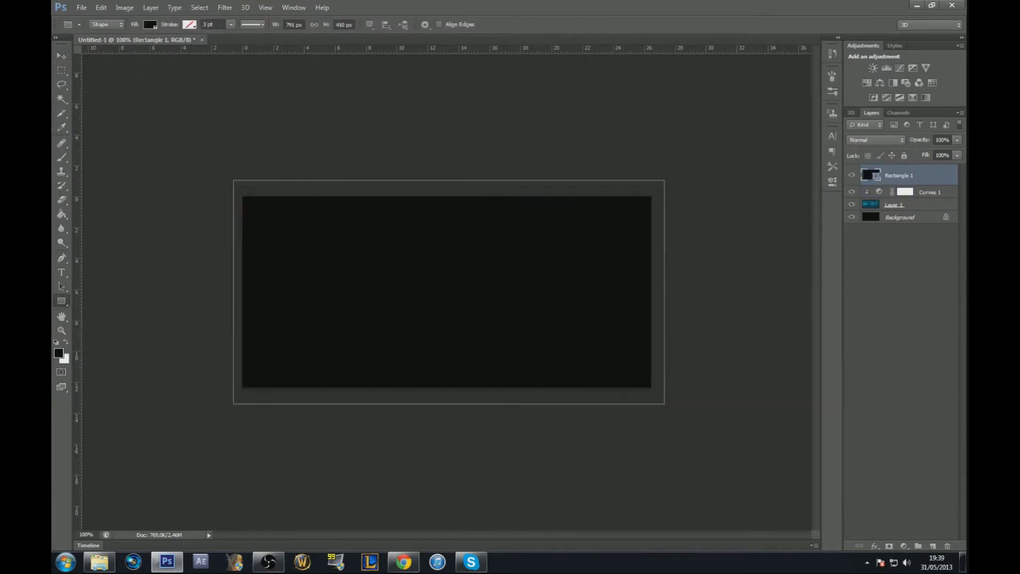
{"action": "left_click_drag", "start_coordinate": [640, 205], "coordinate": [637, 202]}
{"action": "key", "text": "ctrl+t"}
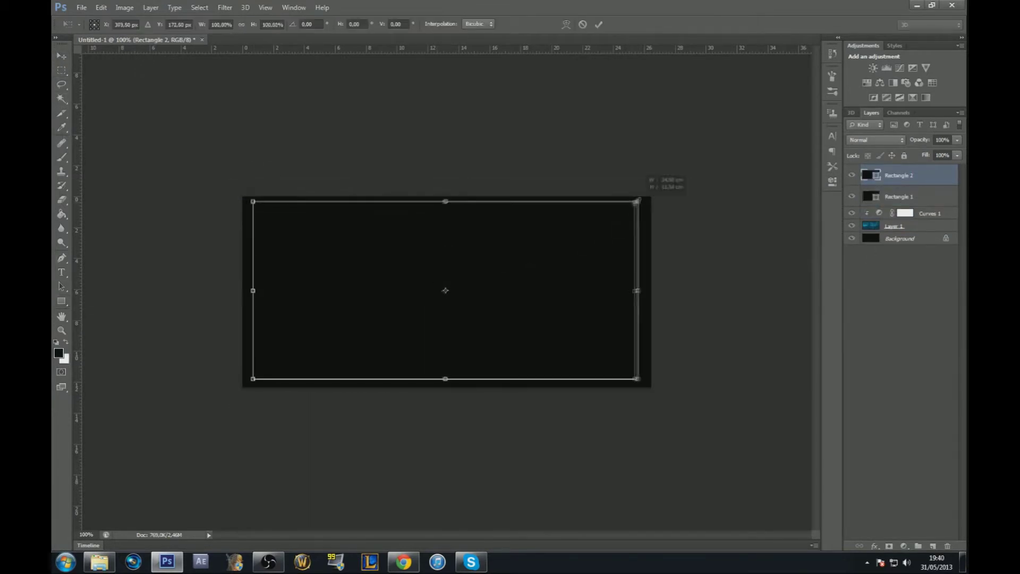
{"action": "right_click", "coordinate": [903, 176]}
{"action": "left_click", "coordinate": [770, 213]}
- Gaussian-blur the black frame into a soft vignette border and start opening the character image
{"action": "left_click", "coordinate": [225, 8]}
{"action": "left_click", "coordinate": [382, 196]}
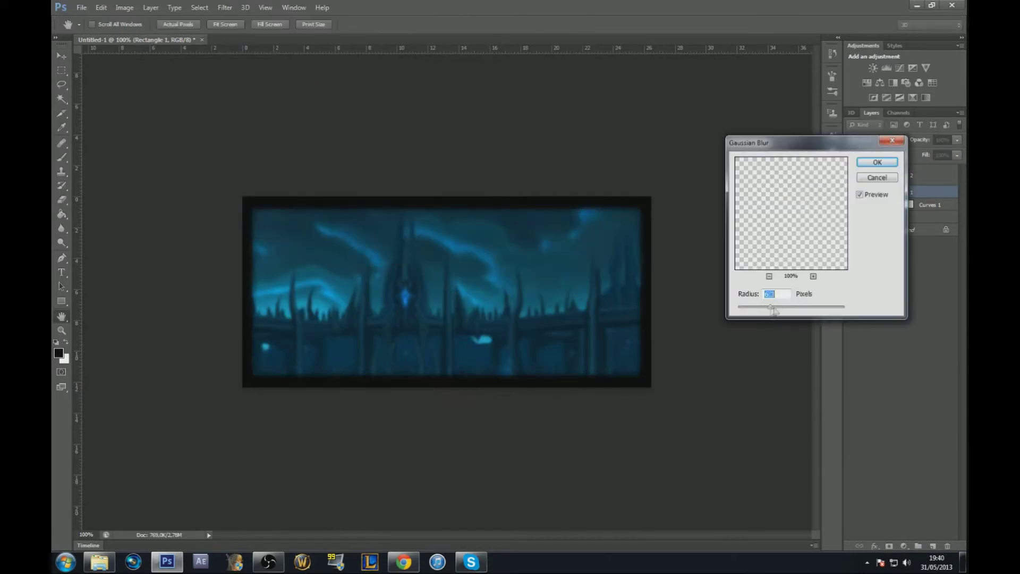
{"action": "key", "text": "Return"}
{"action": "key", "text": "ctrl+t"}
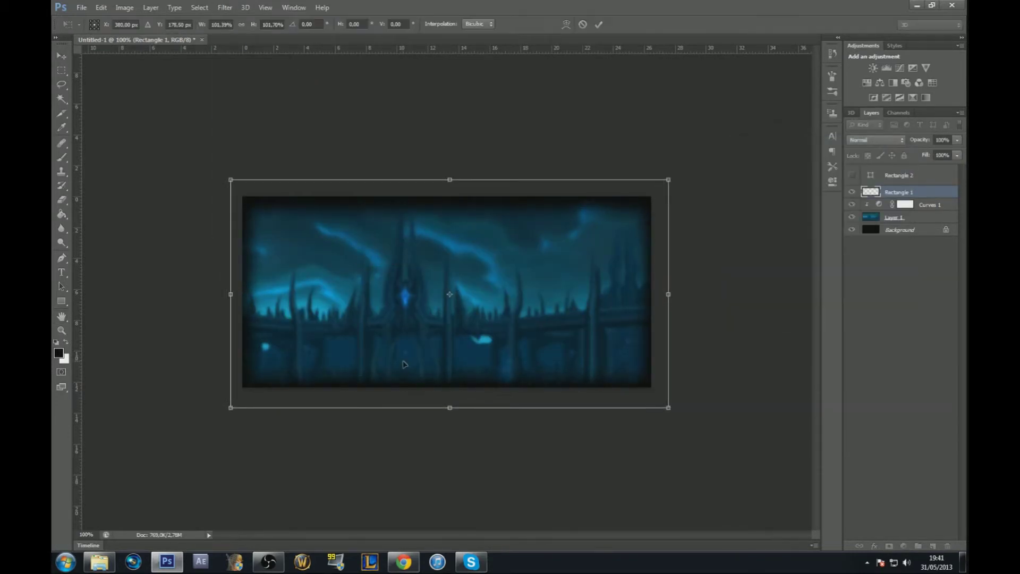
{"action": "key", "text": "Return"}
{"action": "key", "text": "ctrl+o"}
{"action": "scroll", "coordinate": [514, 260], "scroll_direction": "down", "scroll_amount": 10}
- Open screenshot_291 and turn its background into an editable layer
{"action": "scroll", "coordinate": [514, 260], "scroll_direction": "down", "scroll_amount": 5}
{"action": "scroll", "coordinate": [514, 260], "scroll_direction": "down", "scroll_amount": 5}
{"action": "scroll", "coordinate": [514, 260], "scroll_direction": "down", "scroll_amount": 3}
{"action": "double_click", "coordinate": [428, 212]}
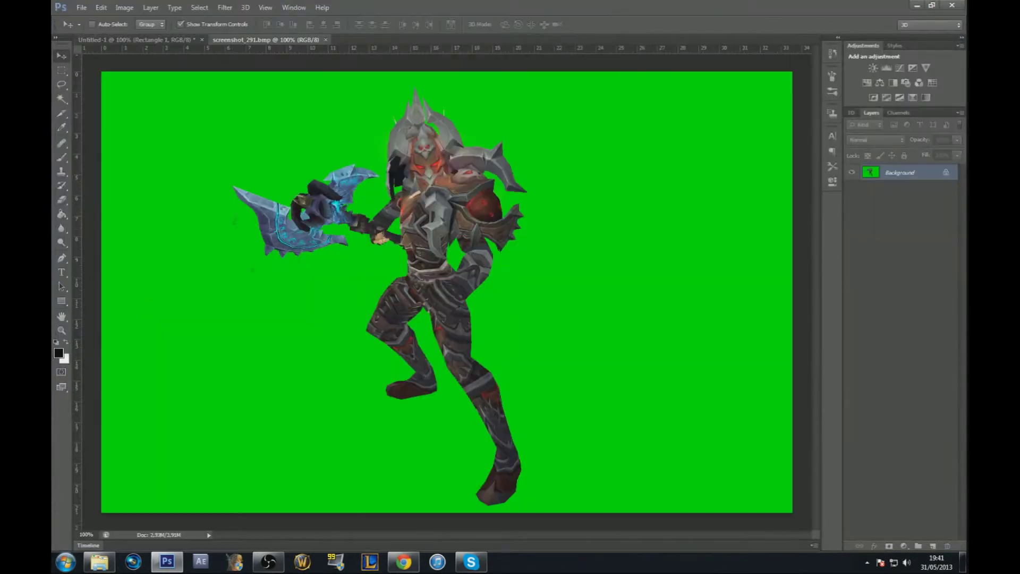
{"action": "key", "text": "ctrl+shift+n"}
{"action": "key", "text": "Return"}
- Delete the green backdrop with the Magic Wand and check the cut-out character's edges
{"action": "right_click", "coordinate": [61, 214]}
{"action": "key", "text": "Delete"}
{"action": "key", "text": "ctrl+d"}
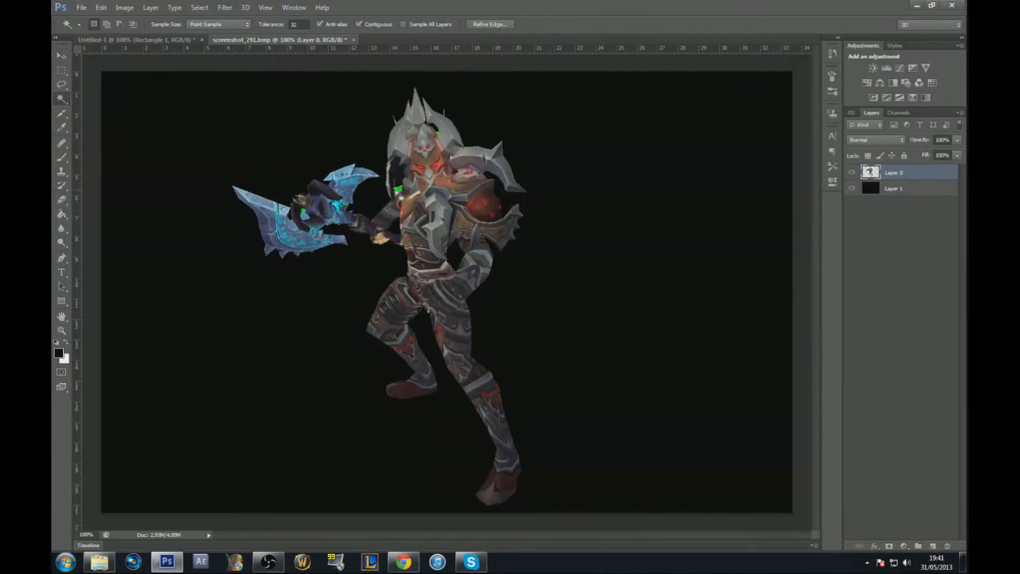
{"action": "scroll", "coordinate": [494, 126], "scroll_direction": "up", "scroll_amount": 5}
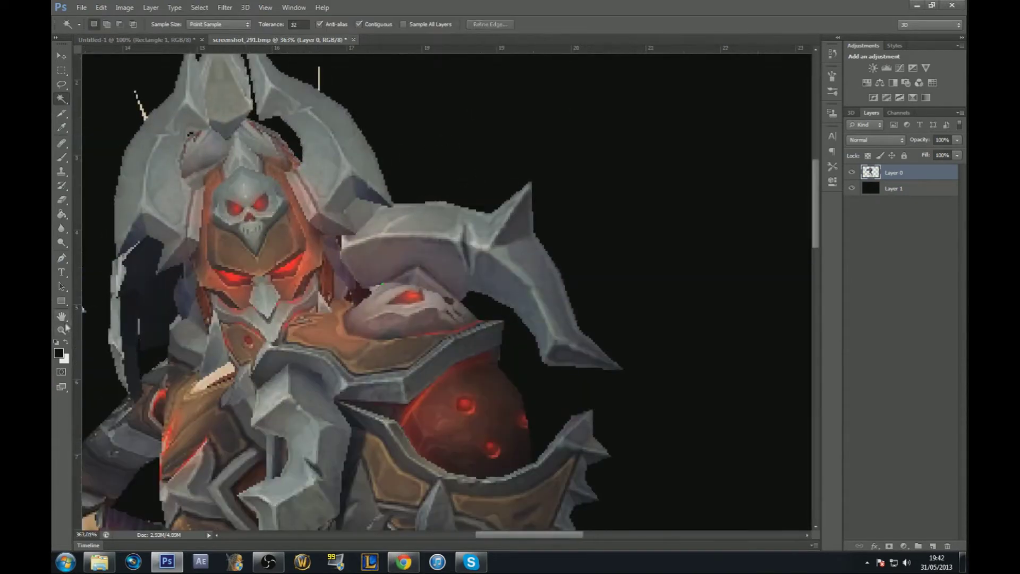
{"action": "key", "text": "z"}
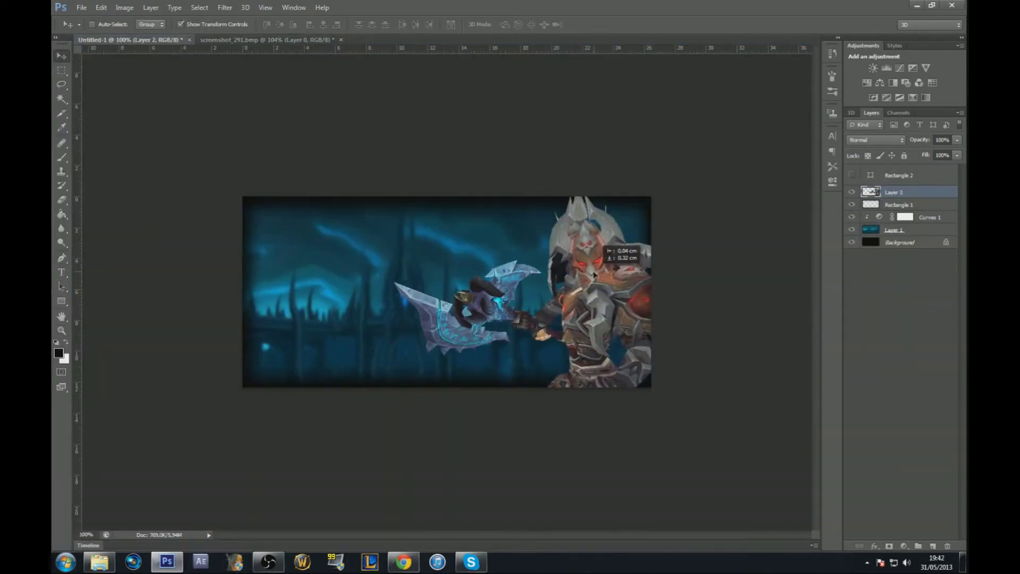
- Position the character on the banner beneath the dark frame with Bevel & Emboss and Stroke
{"action": "left_click_drag", "start_coordinate": [594, 274], "coordinate": [586, 267]}
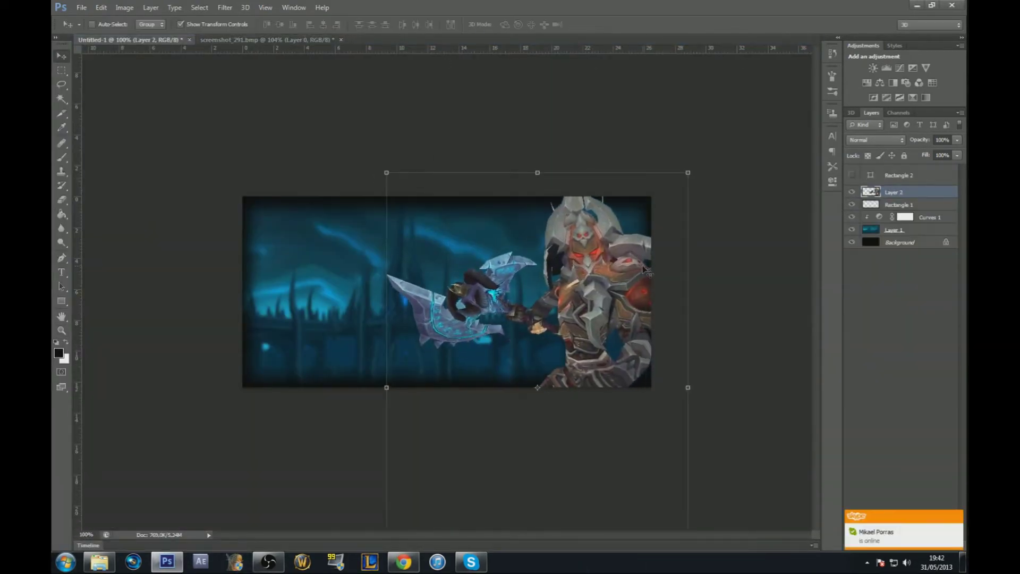
{"action": "left_click_drag", "start_coordinate": [906, 219], "coordinate": [903, 211]}
{"action": "left_click", "coordinate": [79, 193]}
{"action": "left_click", "coordinate": [366, 130]}
- Apply a Gaussian Blur and add a Gradient Map adjustment set to Overlay
{"action": "left_click", "coordinate": [225, 8]}
{"action": "left_click", "coordinate": [382, 200]}
{"action": "key", "text": "Return"}
{"action": "left_click", "coordinate": [913, 97]}
{"action": "left_click", "coordinate": [875, 140]}
{"action": "left_click", "coordinate": [875, 228]}
- Zoom out to see the whole banner and browse to the Desktop folder
{"action": "key", "text": "z"}
{"action": "left_click", "coordinate": [574, 308]}
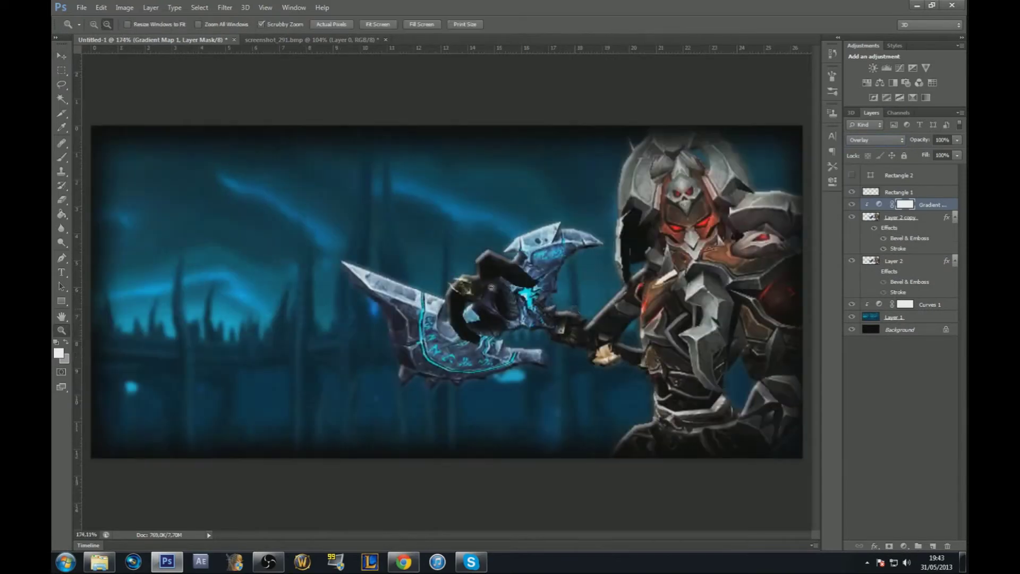
{"action": "left_click_drag", "start_coordinate": [574, 308], "coordinate": [525, 313]}
{"action": "left_click", "coordinate": [100, 562]}
{"action": "left_click", "coordinate": [205, 201]}
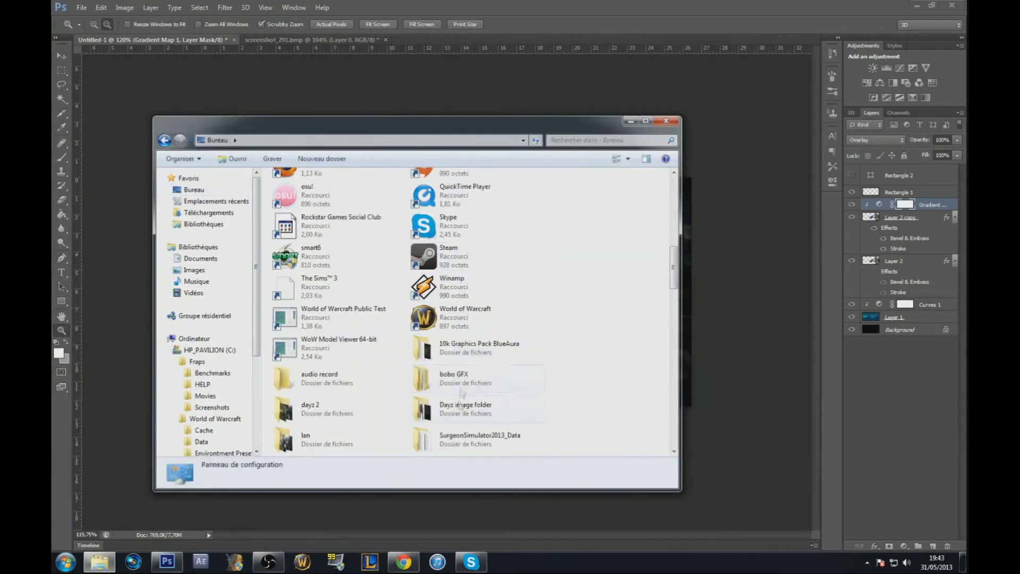
- Find the Monk graphics pack and place its blue texture rotated over the axe
{"action": "left_click", "coordinate": [579, 126]}
{"action": "type", "text": "monk"}
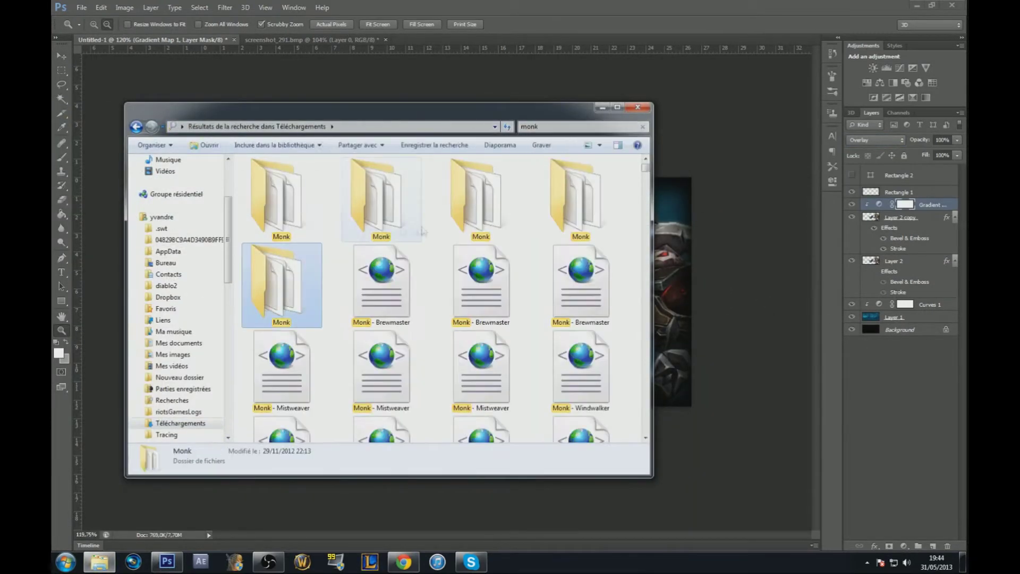
{"action": "double_click", "coordinate": [387, 185]}
{"action": "left_click_drag", "start_coordinate": [405, 330], "coordinate": [446, 292]}
{"action": "left_click_drag", "start_coordinate": [566, 173], "coordinate": [615, 292]}
{"action": "key", "text": "Return"}
- Blend the blue texture in Linear Dodge and distort it along the axe blade
{"action": "key", "text": "shift+alt+s"}
{"action": "key", "text": "ctrl+t"}
{"action": "left_click_drag", "start_coordinate": [205, 503], "coordinate": [406, 503]}
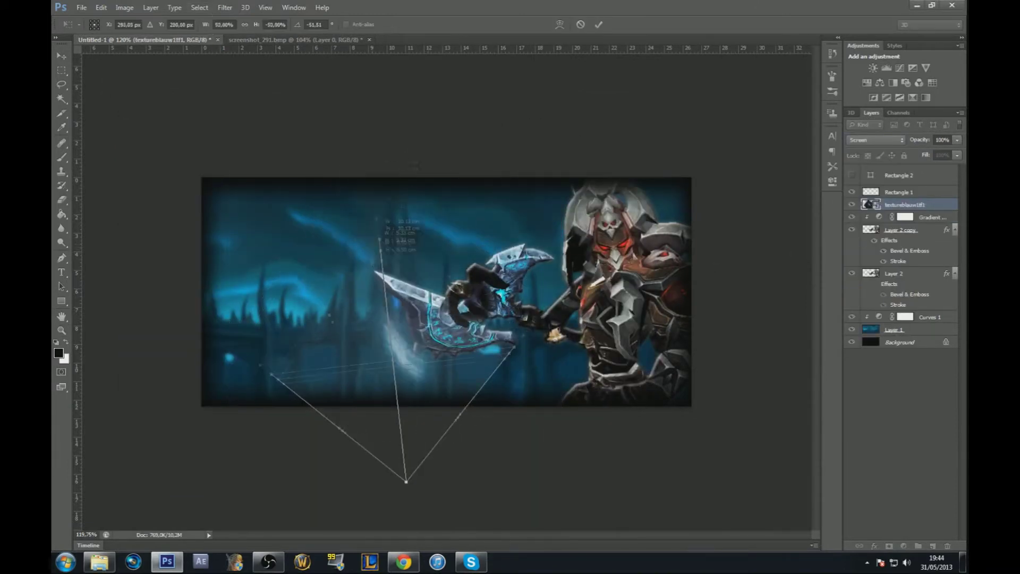
{"action": "key", "text": "Return"}
{"action": "left_click", "coordinate": [180, 24]}
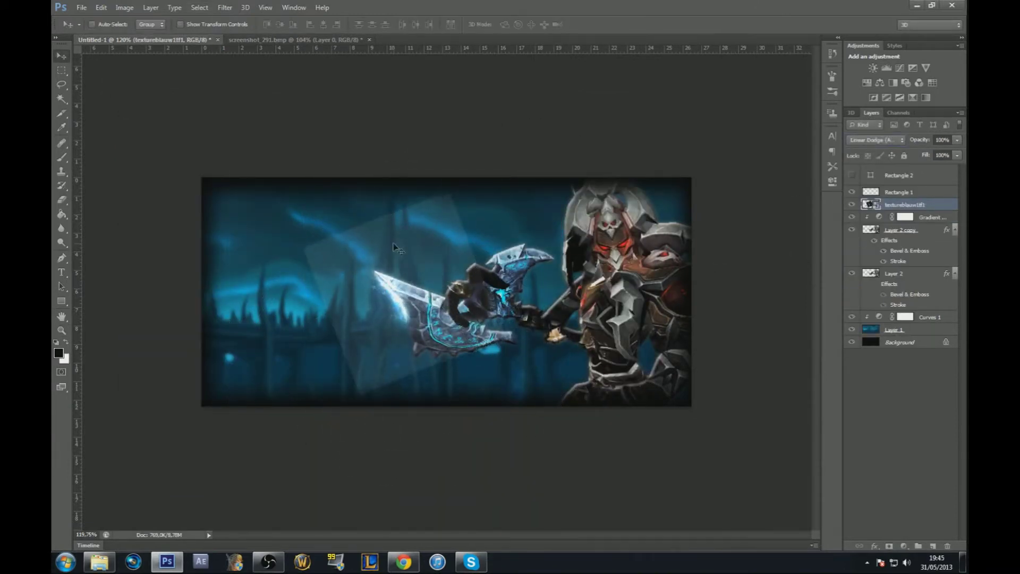
- Erase the texture below the axe with a soft eraser brush
{"action": "key", "text": "e"}
{"action": "right_click", "coordinate": [394, 246]}
{"action": "left_click_drag", "start_coordinate": [350, 345], "coordinate": [451, 383]}
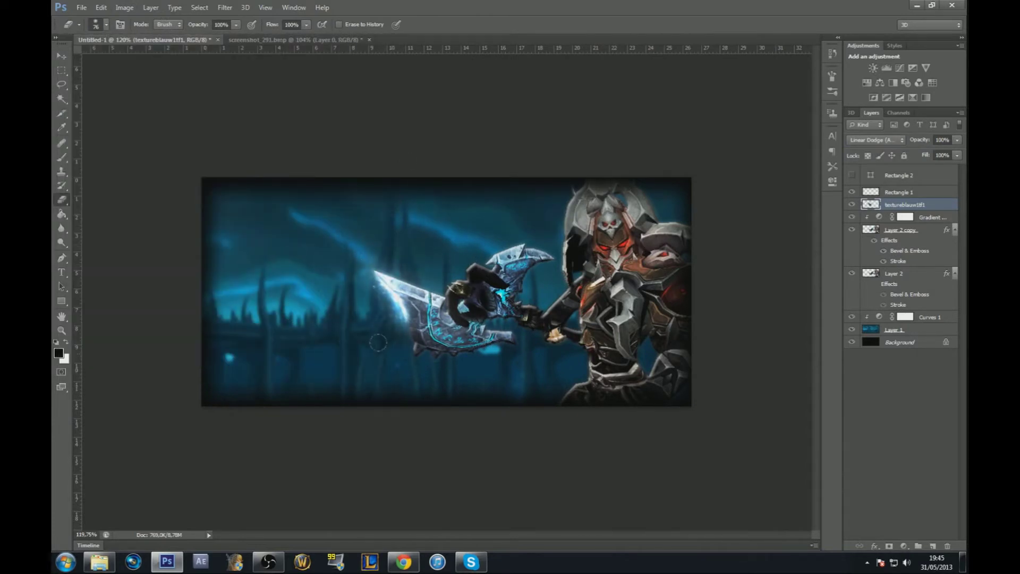
- Duplicate the texture, rotate the copy onto the blade and erase glow spilling below
{"action": "key", "text": "ctrl+j"}
{"action": "key", "text": "ctrl+t"}
{"action": "left_click_drag", "start_coordinate": [418, 236], "coordinate": [433, 240]}
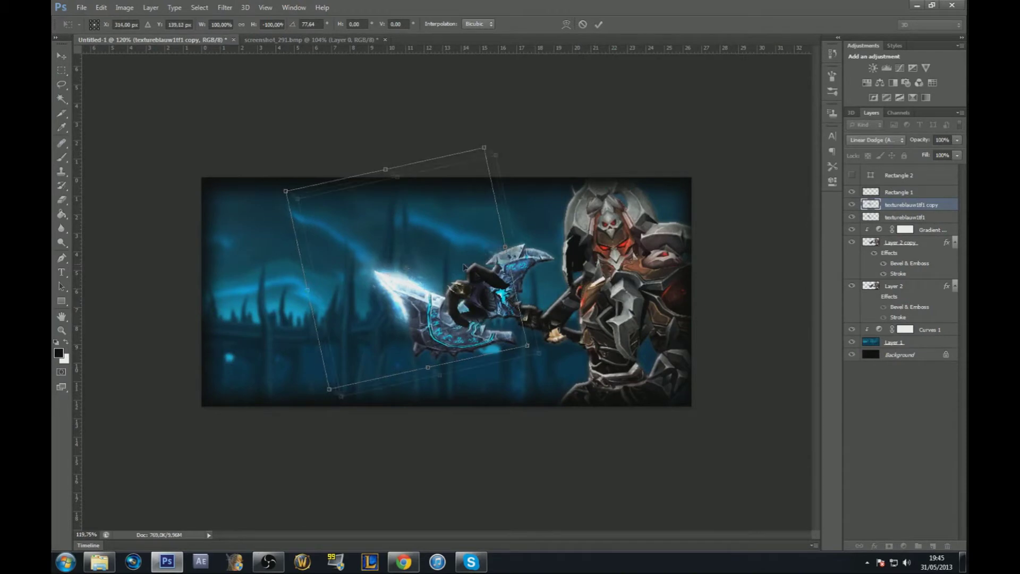
{"action": "key", "text": "Return"}
{"action": "left_click_drag", "start_coordinate": [466, 267], "coordinate": [473, 273]}
{"action": "key", "text": "e"}
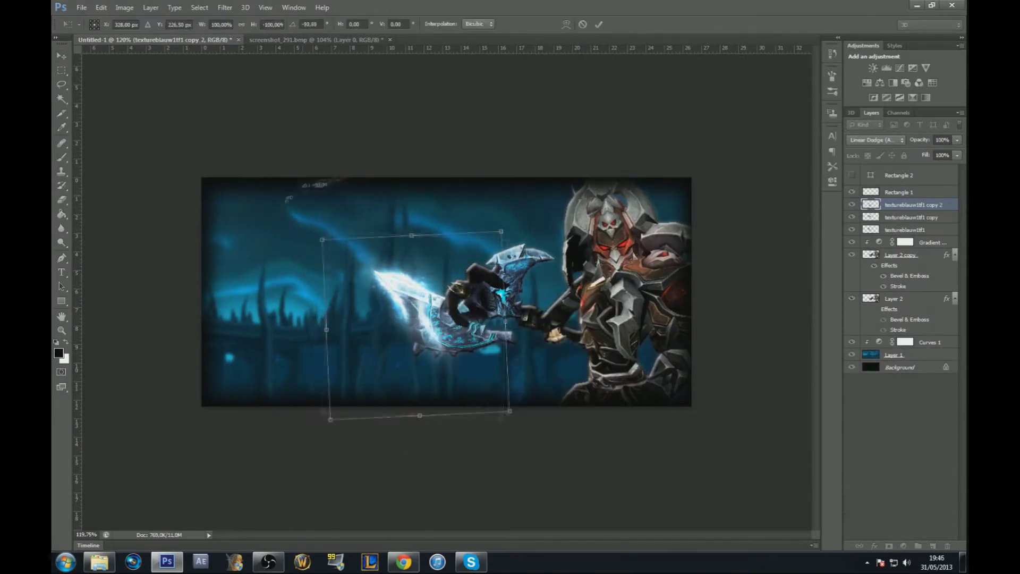
{"action": "left_click_drag", "start_coordinate": [419, 329], "coordinate": [435, 393]}
- Make two more rotated copies of the original texture following the blade edge
{"action": "left_click", "coordinate": [903, 242]}
{"action": "key", "text": "ctrl+j"}
{"action": "key", "text": "ctrl+t"}
{"action": "left_click_drag", "start_coordinate": [382, 430], "coordinate": [398, 481]}
{"action": "key", "text": "Return"}
{"action": "key", "text": "ctrl+j"}
{"action": "key", "text": "ctrl+t"}
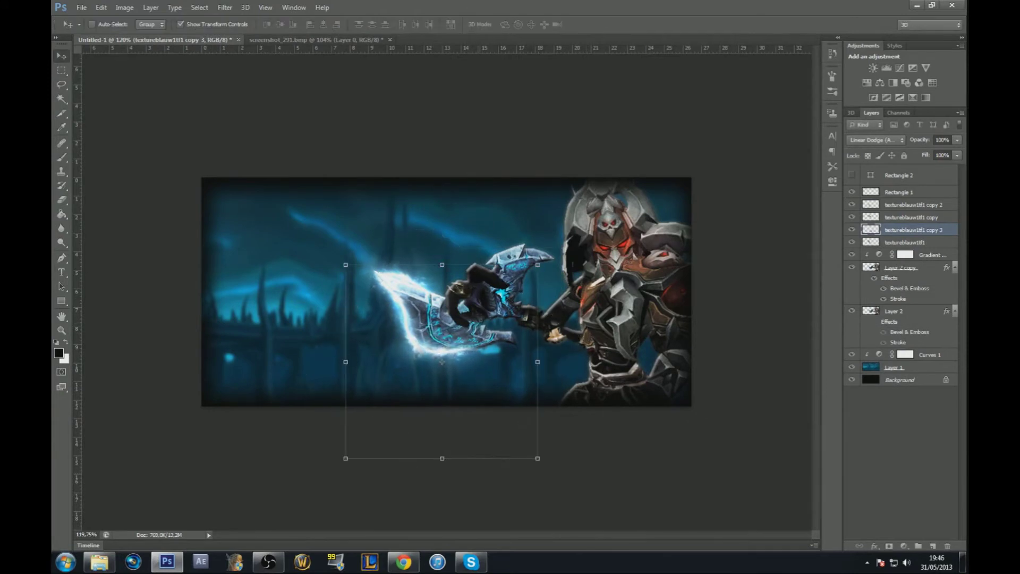
{"action": "left_click_drag", "start_coordinate": [502, 298], "coordinate": [501, 306]}
- Add another texture copy rotated along the lower blade
{"action": "key", "text": "ctrl+j"}
{"action": "key", "text": "ctrl+t"}
{"action": "right_click", "coordinate": [501, 353]}
{"action": "right_click", "coordinate": [567, 301]}
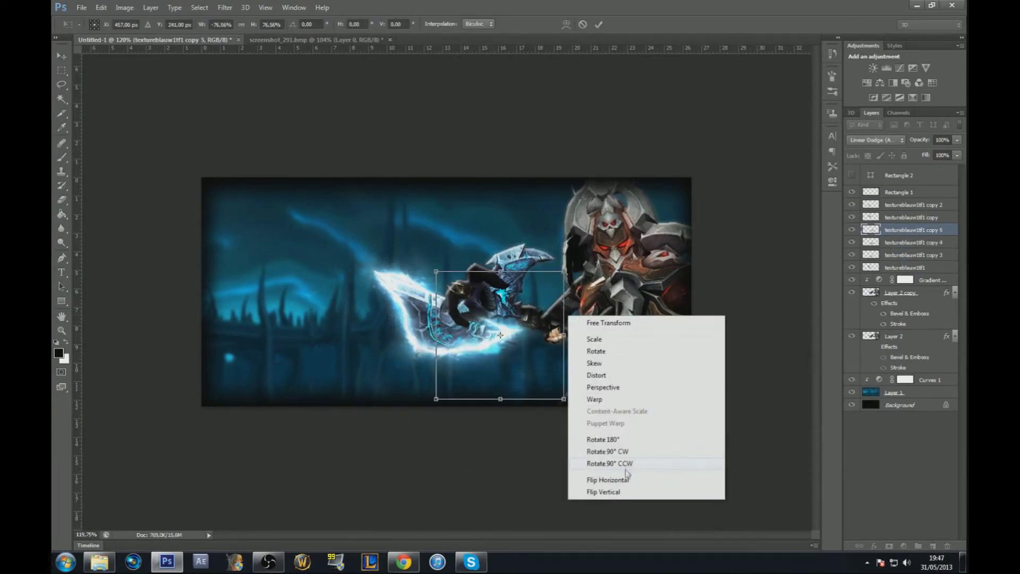
{"action": "left_click_drag", "start_coordinate": [573, 300], "coordinate": [589, 332]}
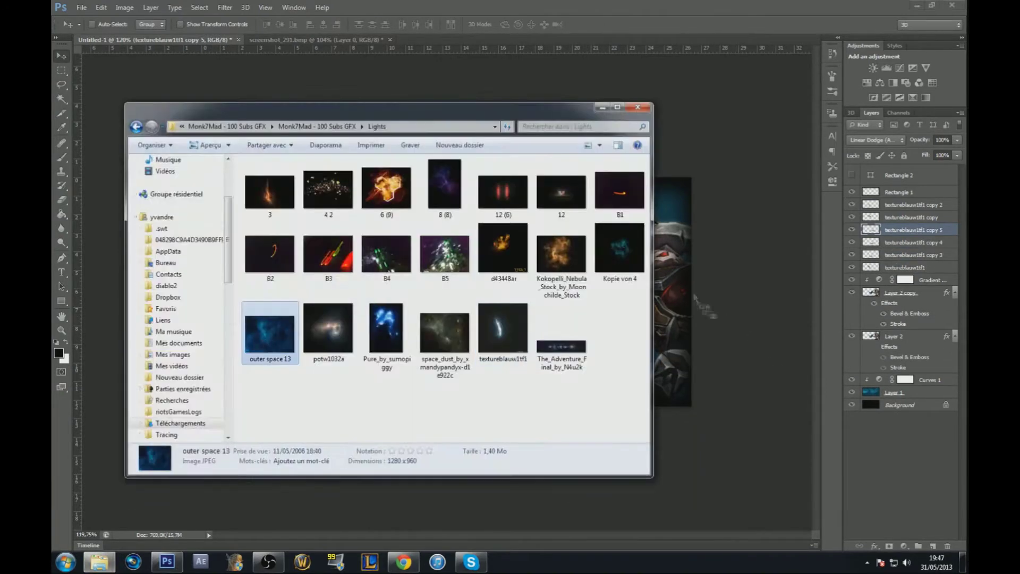
- Place the outer space 13 image and blend it in Linear Dodge (Add)
{"action": "double_click", "coordinate": [268, 330]}
{"action": "key", "text": "Return"}
{"action": "key", "text": "shift+alt+s"}
{"action": "key", "text": "shift+plus"}
{"action": "key", "text": "shift+plus"}
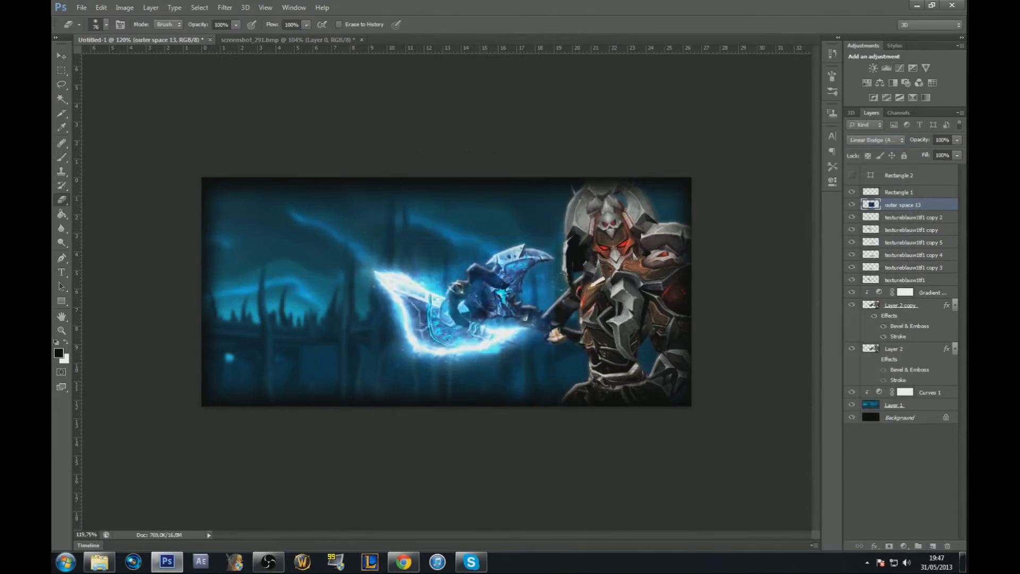
- Retone the outer space 13 texture with a Curves adjustment clipped to it
{"action": "left_click", "coordinate": [899, 68]}
{"action": "key", "text": "ctrl+alt+g"}
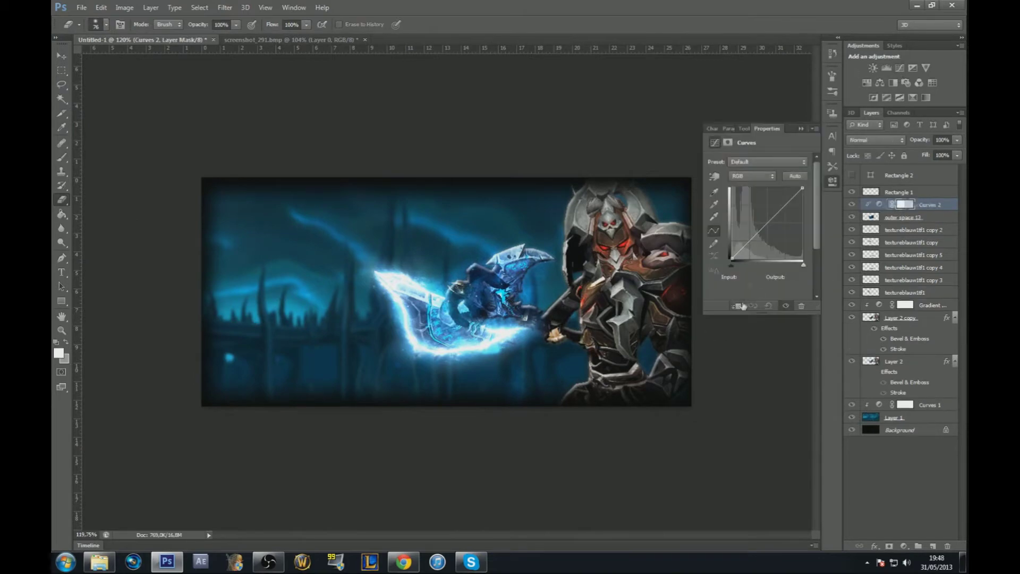
{"action": "left_click_drag", "start_coordinate": [754, 234], "coordinate": [744, 218]}
{"action": "left_click", "coordinate": [832, 53]}
{"action": "key", "text": "alt+bracketleft"}
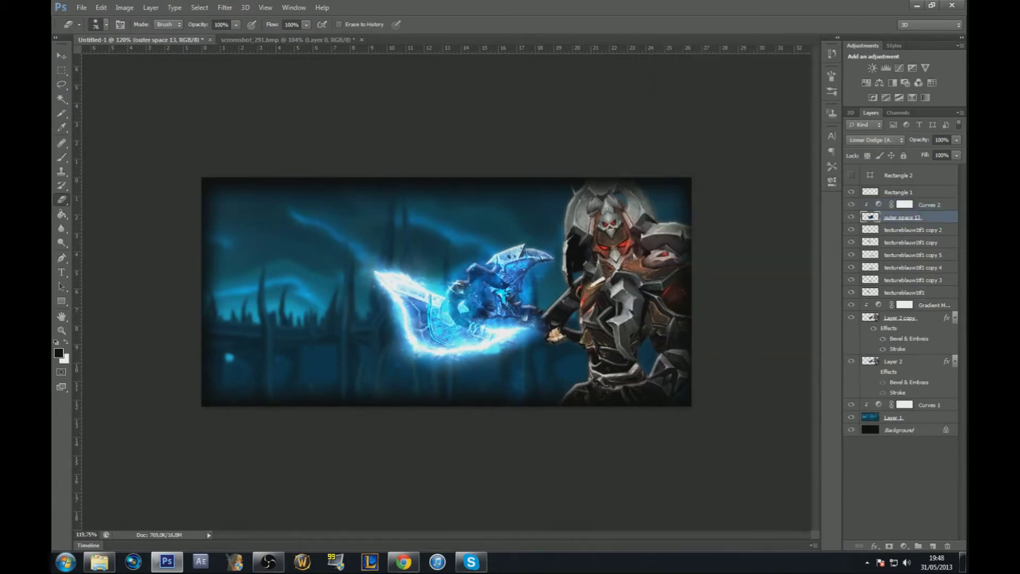
- Add a new empty Layer 3 above Curves 2 and switch to the Brush tool
{"action": "key", "text": "ctrl+shift+alt+n"}
{"action": "key", "text": "b"}
{"action": "left_click", "coordinate": [98, 25]}
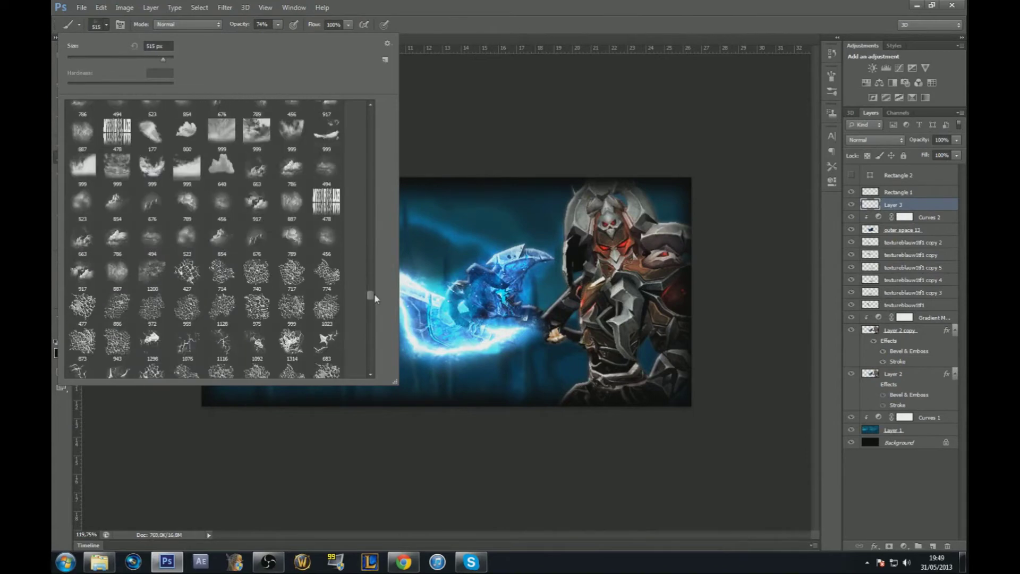
- Choose the 300 px soft brush and set the foreground colour to cyan 00c0ff
{"action": "left_click_drag", "start_coordinate": [370, 257], "coordinate": [370, 297]}
{"action": "left_click", "coordinate": [256, 304]}
{"action": "key", "text": "Return"}
{"action": "key", "text": "i"}
{"action": "left_click", "coordinate": [58, 353]}
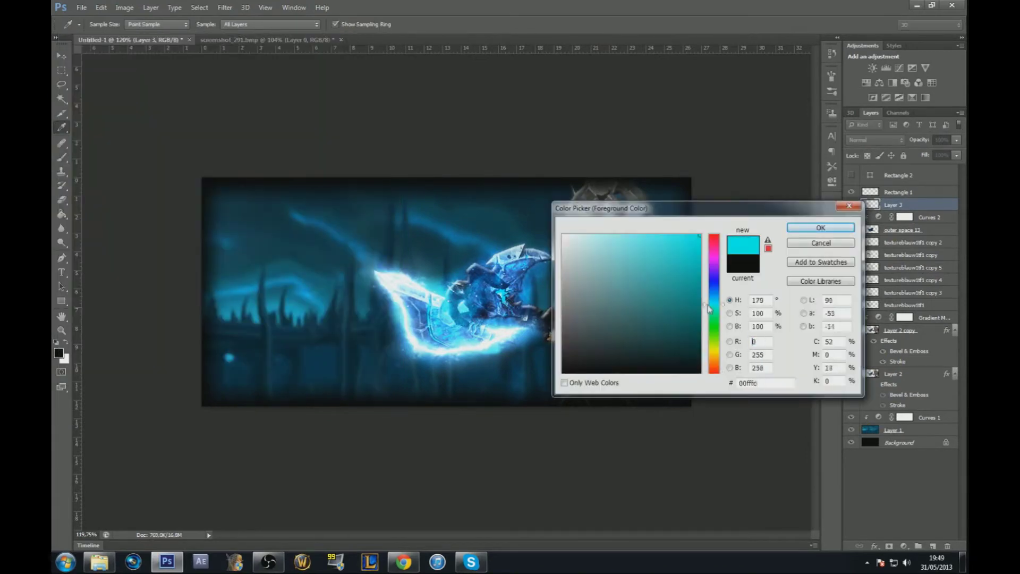
{"action": "left_click_drag", "start_coordinate": [714, 236], "coordinate": [714, 298]}
{"action": "key", "text": "Return"}
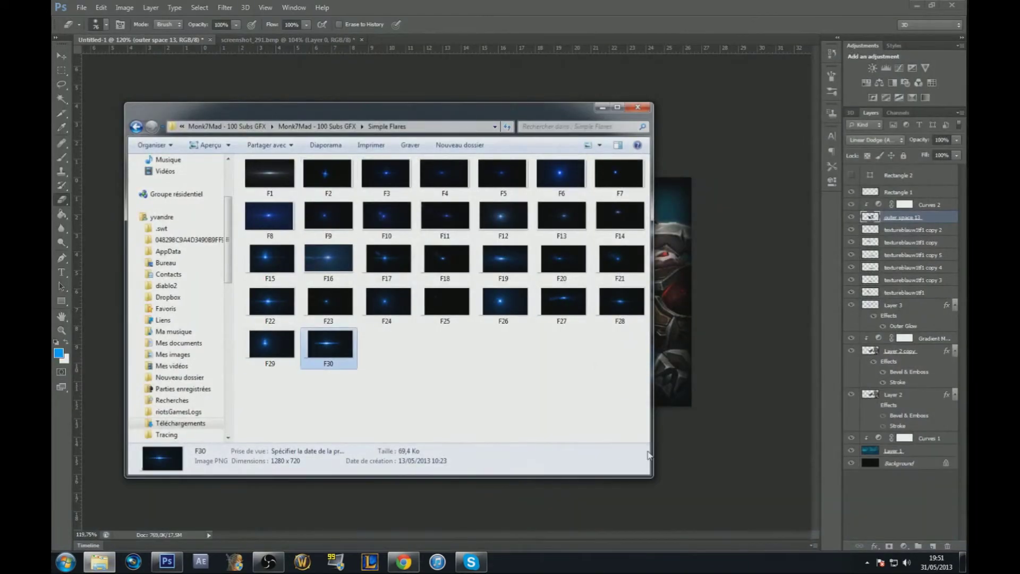
- Blend flare F30 in Linear Dodge and add a horizontally flipped copy
{"action": "key", "text": "shift+alt+w"}
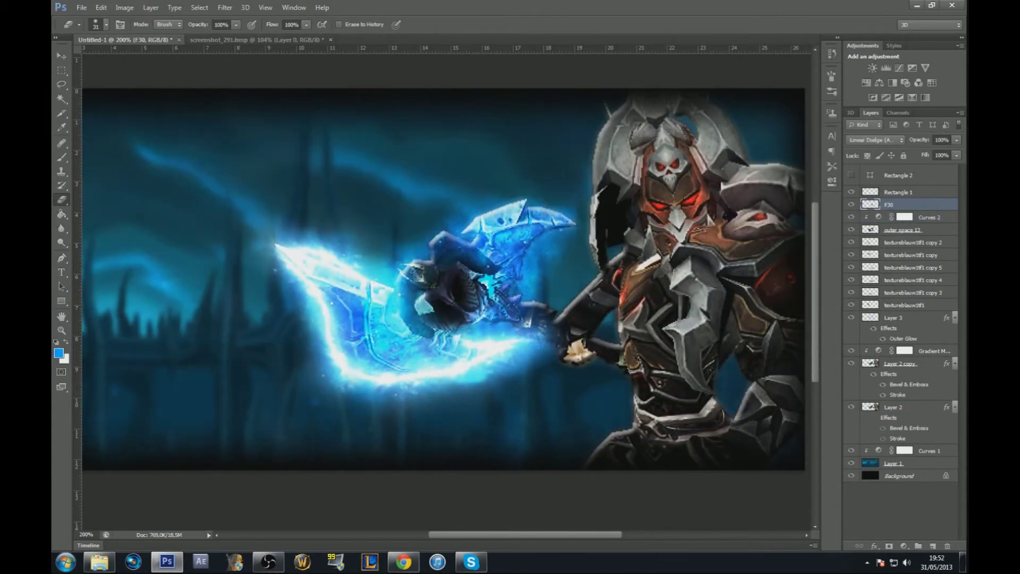
{"action": "key", "text": "ctrl+j"}
{"action": "key", "text": "ctrl+t"}
{"action": "right_click", "coordinate": [598, 279]}
{"action": "left_click", "coordinate": [622, 446]}
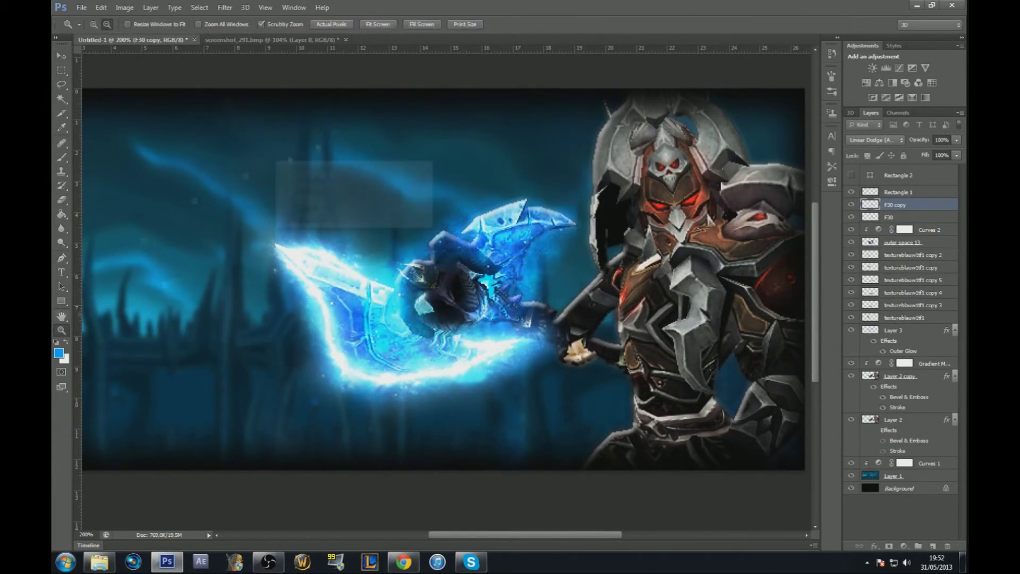
{"action": "double_click", "coordinate": [61, 330]}
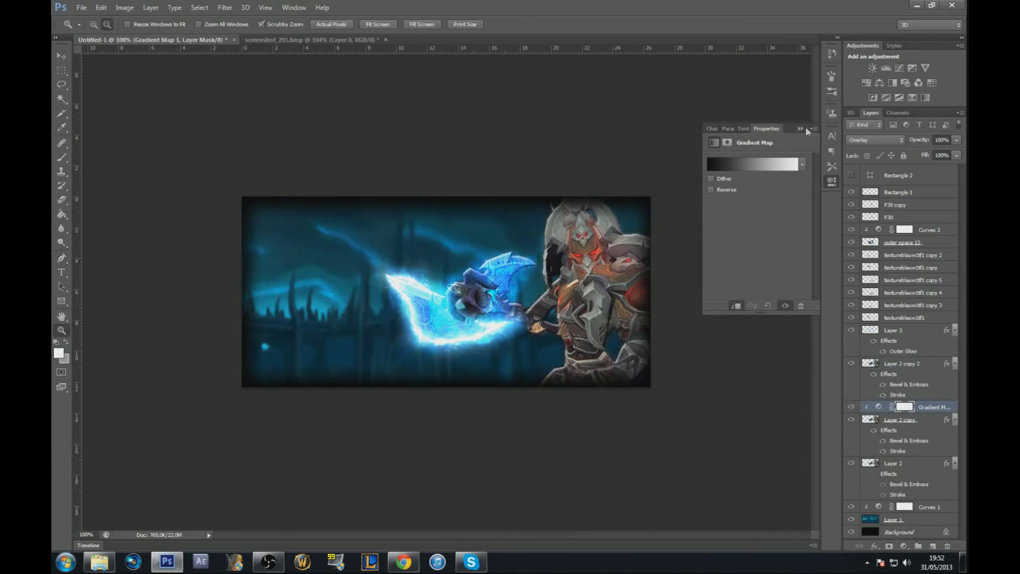
- Set the character copy to Soft Light after discarding a trial dark colour overlay
{"action": "right_click", "coordinate": [885, 388]}
{"action": "left_click", "coordinate": [905, 496]}
{"action": "left_click", "coordinate": [360, 131]}
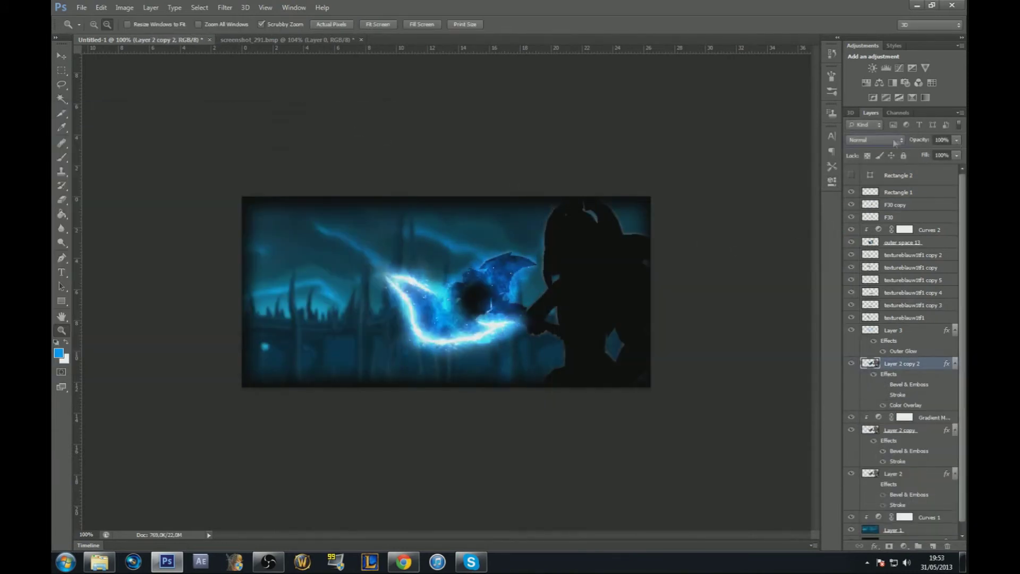
{"action": "key", "text": "ctrl+z"}
{"action": "scroll", "coordinate": [876, 140], "scroll_direction": "down", "scroll_amount": 10}
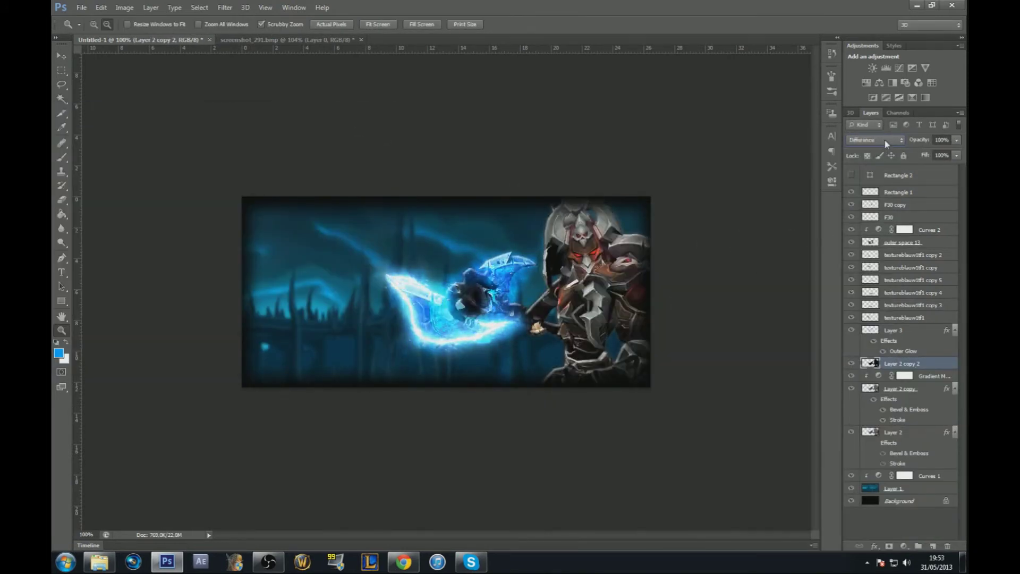
{"action": "scroll", "coordinate": [884, 139], "scroll_direction": "up", "scroll_amount": 11}
{"action": "key", "text": "e"}
{"action": "key", "text": "F5"}
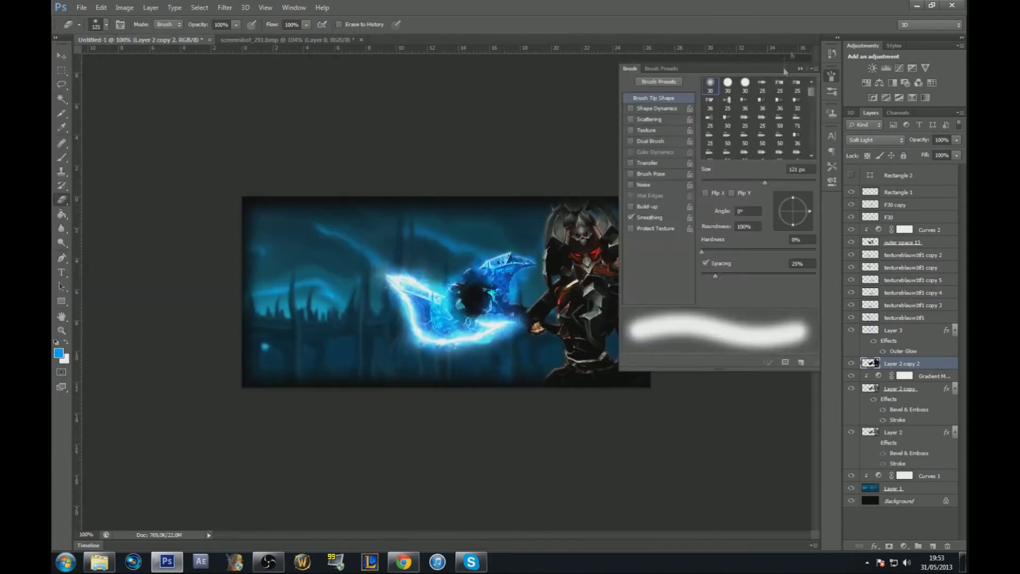
{"action": "key", "text": "F5"}
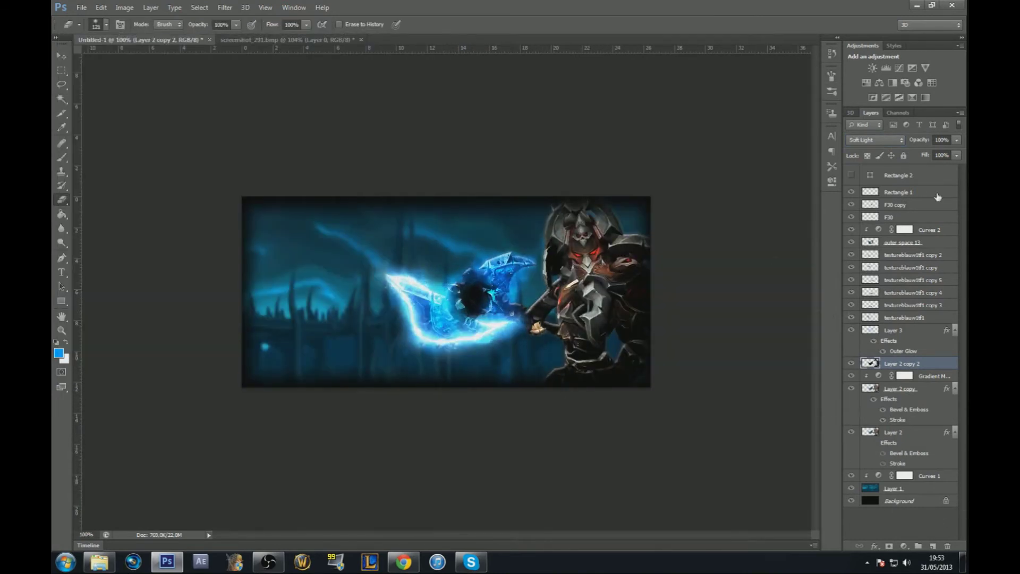
- Add Layer 4 and set black as the brush colour for darkening
{"action": "left_click", "coordinate": [932, 545]}
{"action": "key", "text": "b"}
{"action": "key", "text": "F5"}
{"action": "key", "text": "F5"}
{"action": "left_click", "coordinate": [59, 353]}
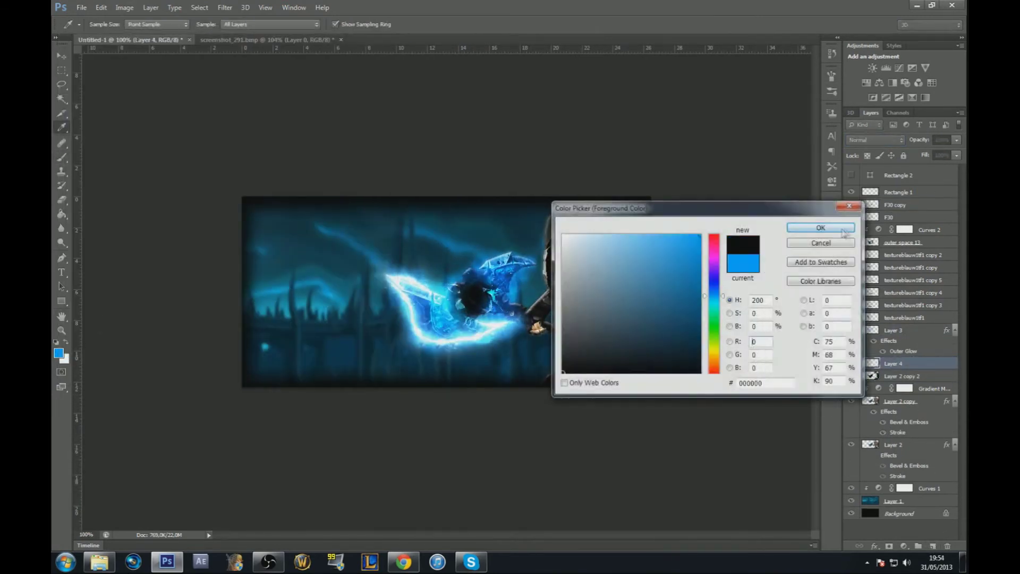
{"action": "left_click", "coordinate": [818, 228]}
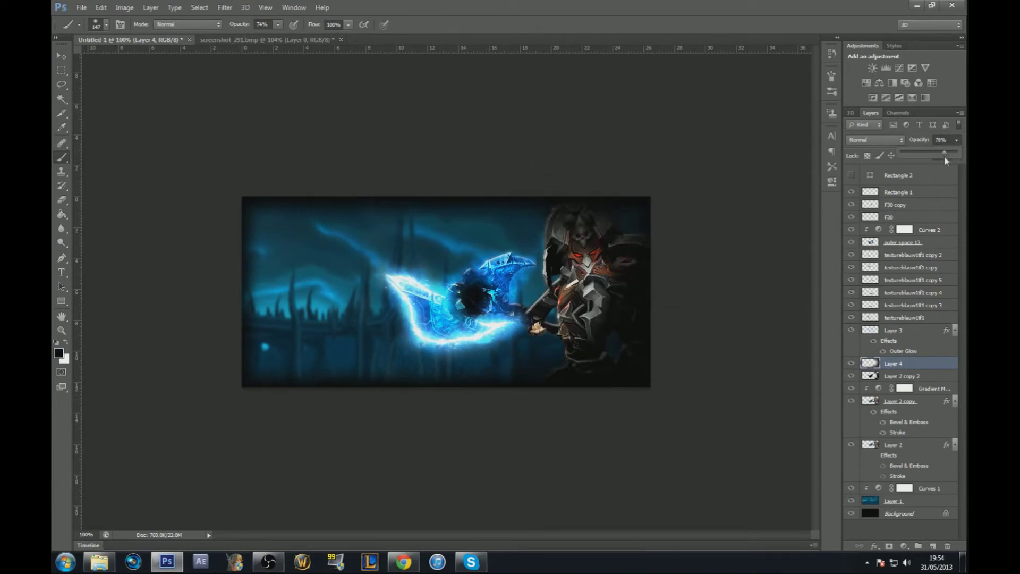
- On new Layer 5, paint a 00a8ff blue glow over the character in Screen mode
{"action": "left_click", "coordinate": [898, 192]}
{"action": "left_click", "coordinate": [932, 545]}
{"action": "left_click", "coordinate": [58, 353]}
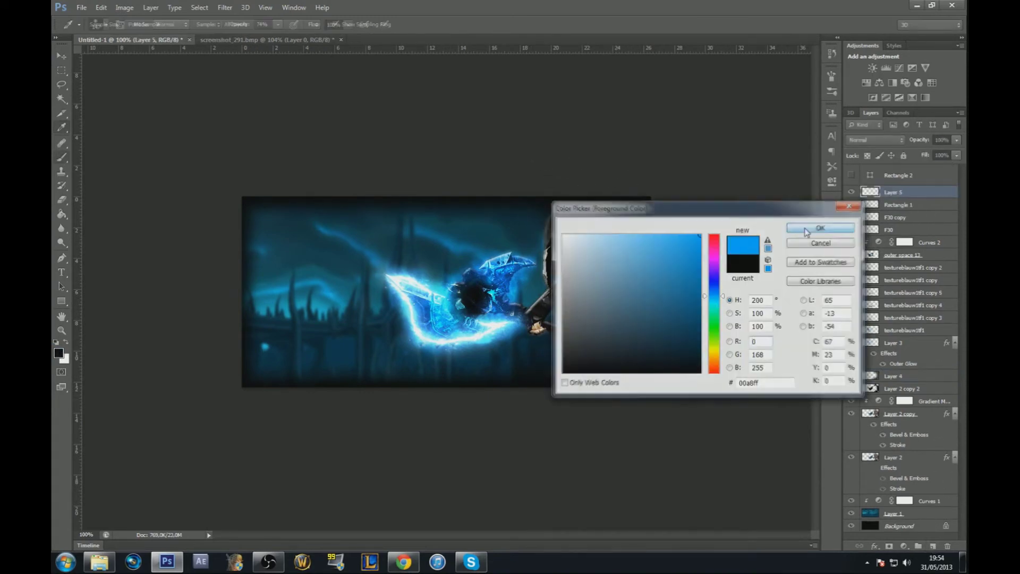
{"action": "left_click", "coordinate": [828, 227]}
{"action": "left_click_drag", "start_coordinate": [579, 255], "coordinate": [574, 329]}
{"action": "left_click", "coordinate": [856, 140]}
{"action": "key", "text": "w"}
{"action": "key", "text": "ctrl+shift+i"}
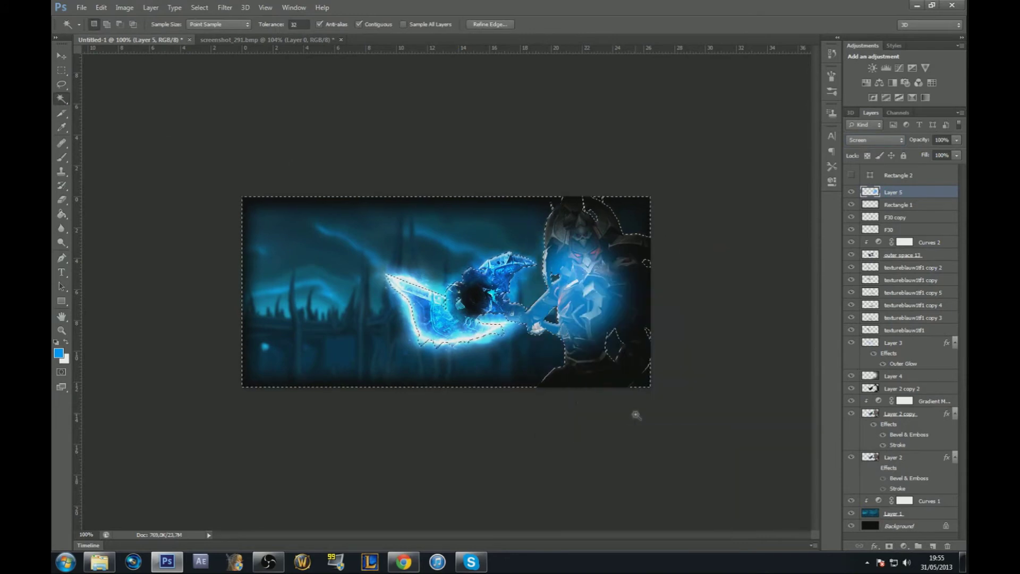
- On new Layer 6, paint a white highlight over the character in Overlay mode
{"action": "left_click", "coordinate": [932, 545]}
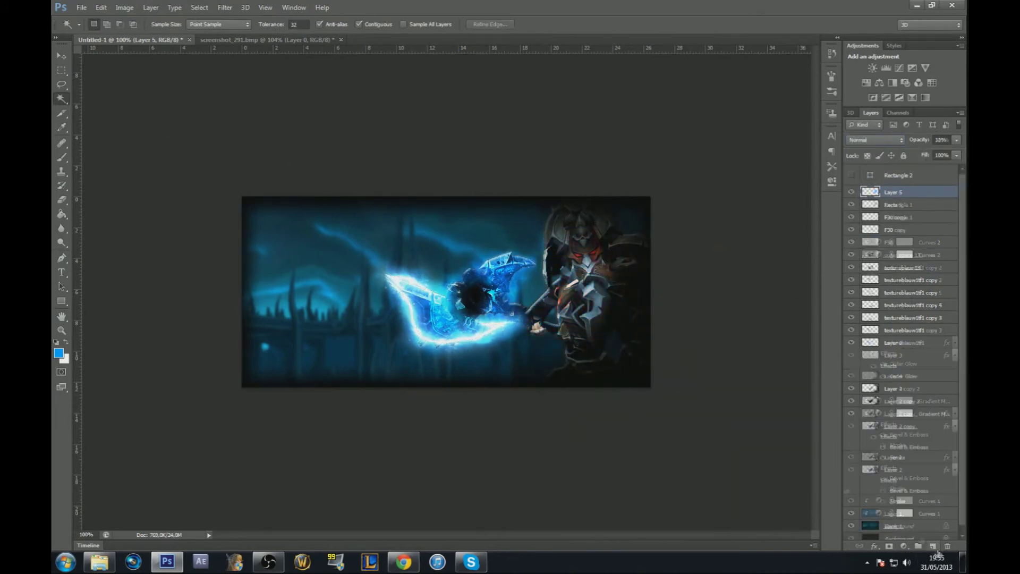
{"action": "key", "text": "b"}
{"action": "left_click", "coordinate": [59, 353]}
{"action": "left_click", "coordinate": [818, 228]}
{"action": "left_click_drag", "start_coordinate": [579, 255], "coordinate": [579, 318]}
{"action": "left_click", "coordinate": [874, 140]}
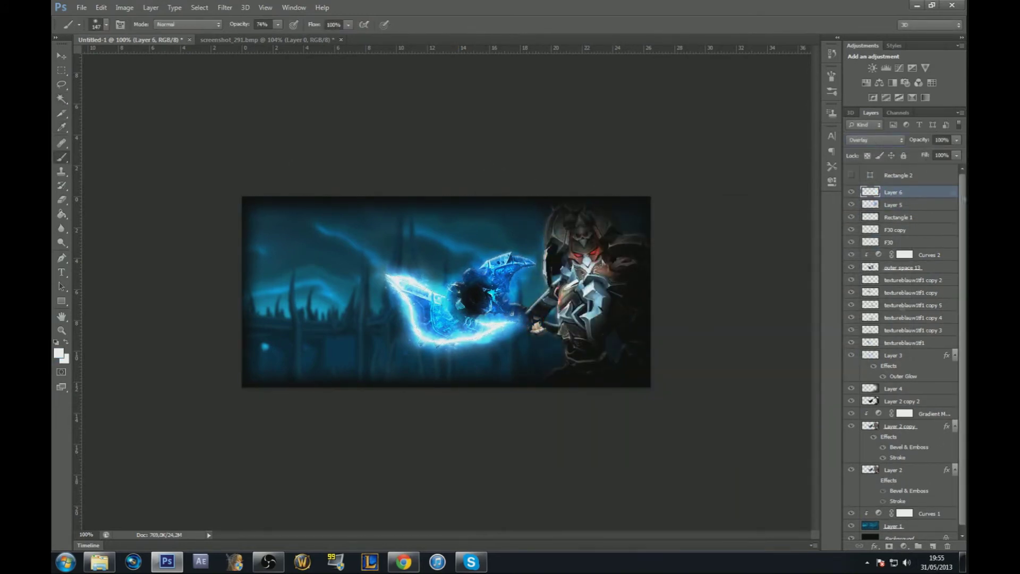
- Zoom in on the banner and open a folder to browse for more images
{"action": "key", "text": "z"}
{"action": "left_click_drag", "start_coordinate": [446, 292], "coordinate": [462, 293]}
{"action": "left_click", "coordinate": [99, 561]}
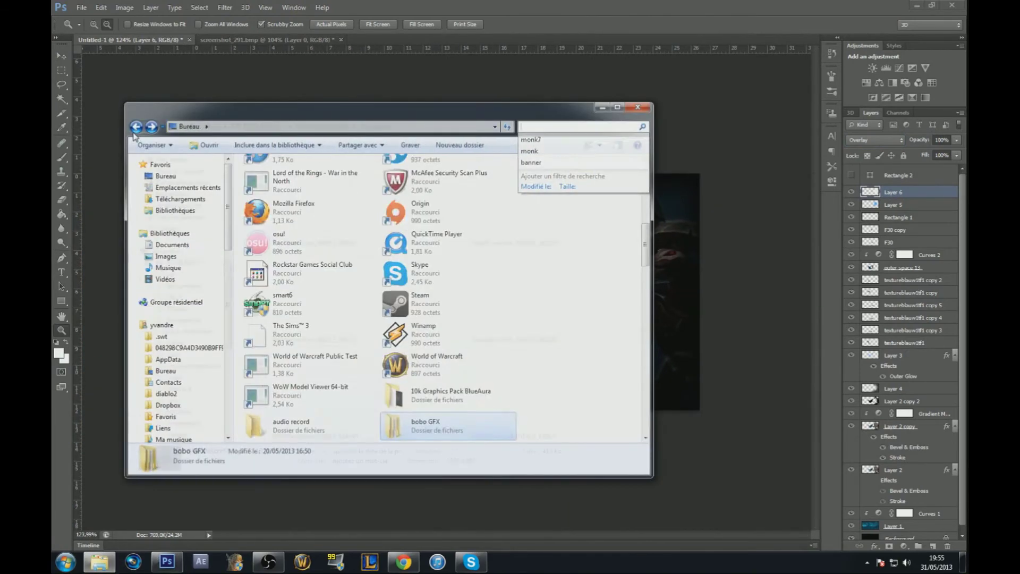